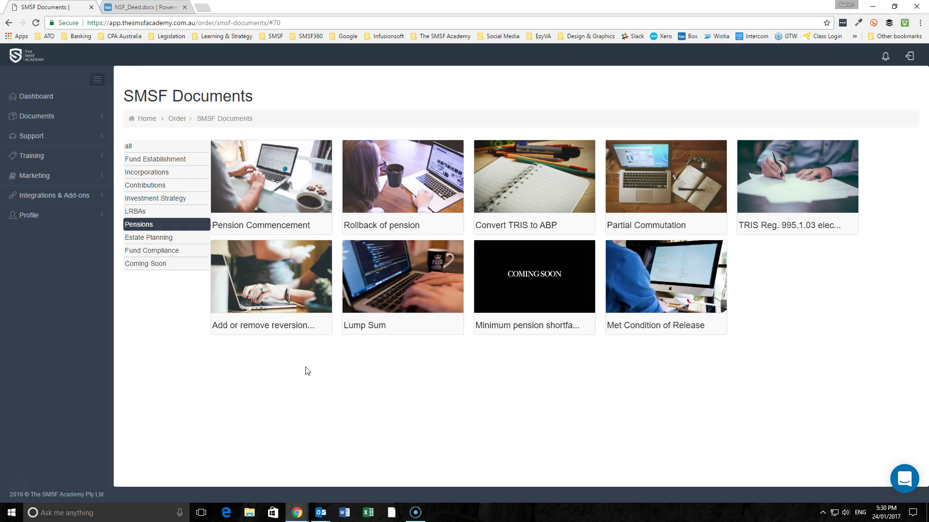
Open the 'Add or remove reversionary beneficiary' card to view the three documents it generates.
click(276, 280)
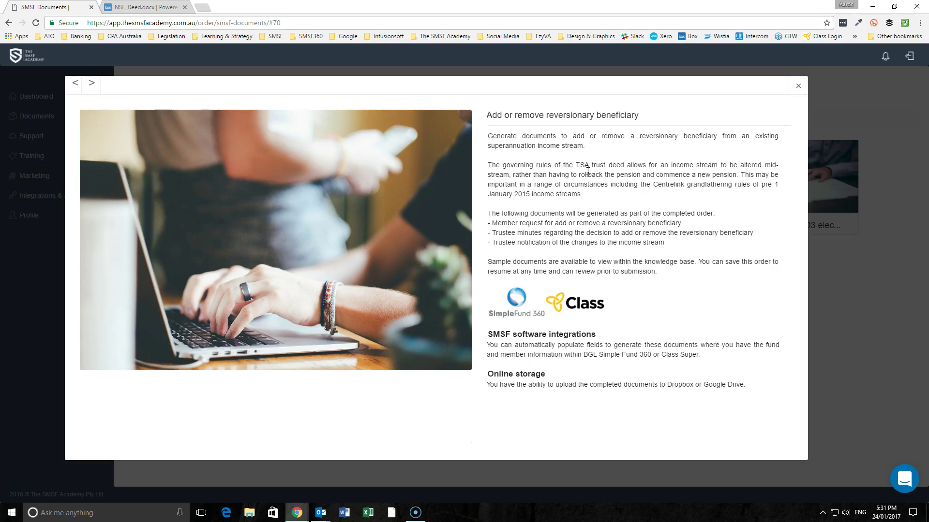
Switch to the NSF_Deed.docx tab to read rule 25.9 on page 66.
key(ctrl+Tab)
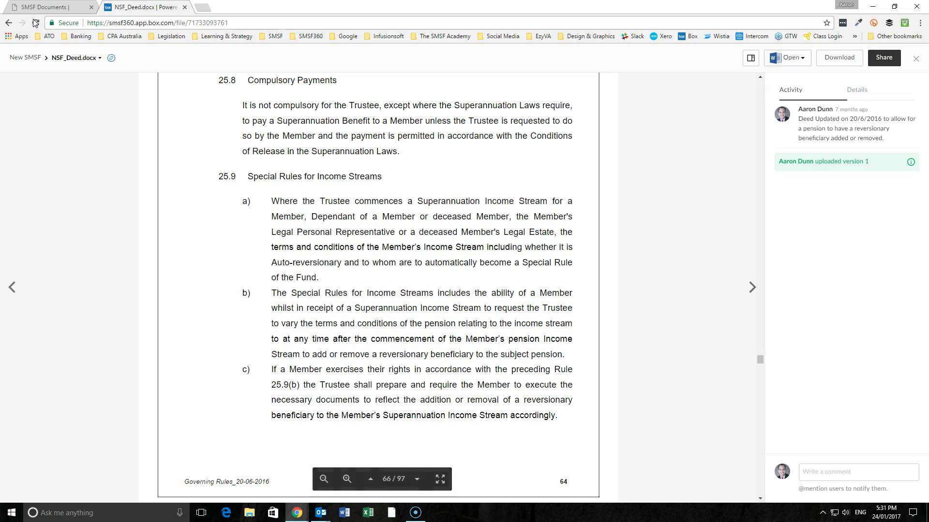
Return to SMSF Documents and start the reversionary beneficiary order at Fund Details.
click(53, 7)
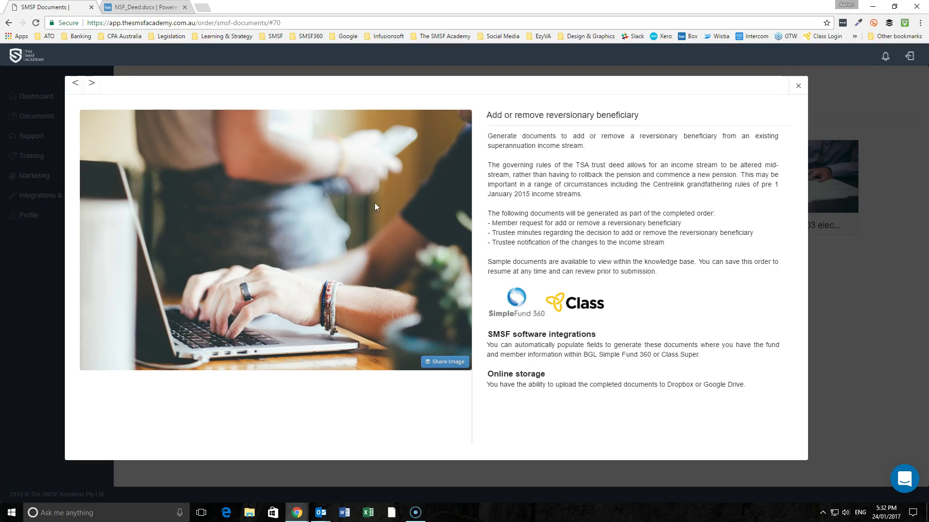
mouse_move(466, 218)
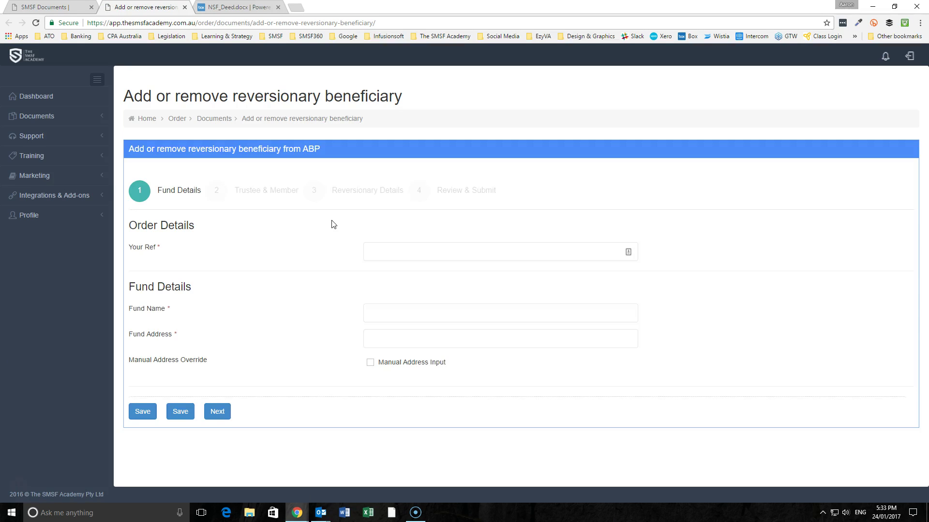
Fill the client reference and fund name Smith SMSF from the suggestions.
click(399, 245)
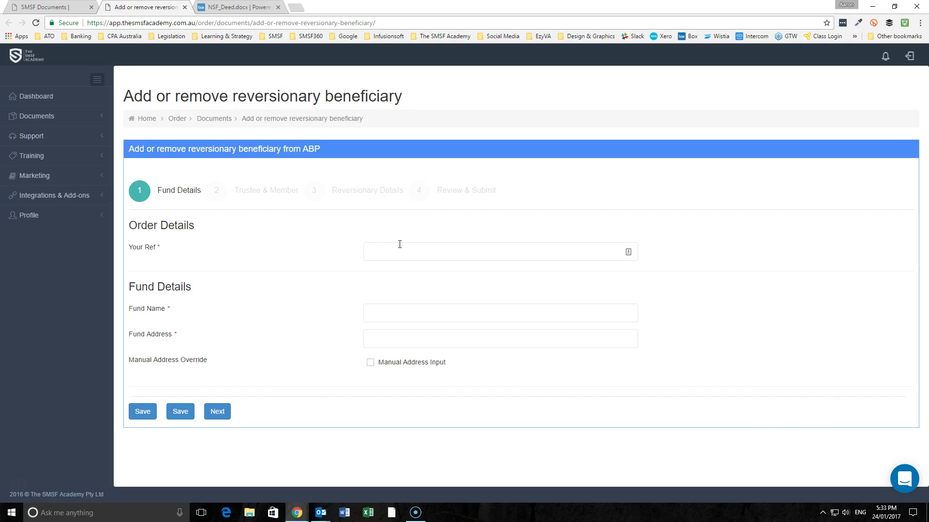
text(SMIT)
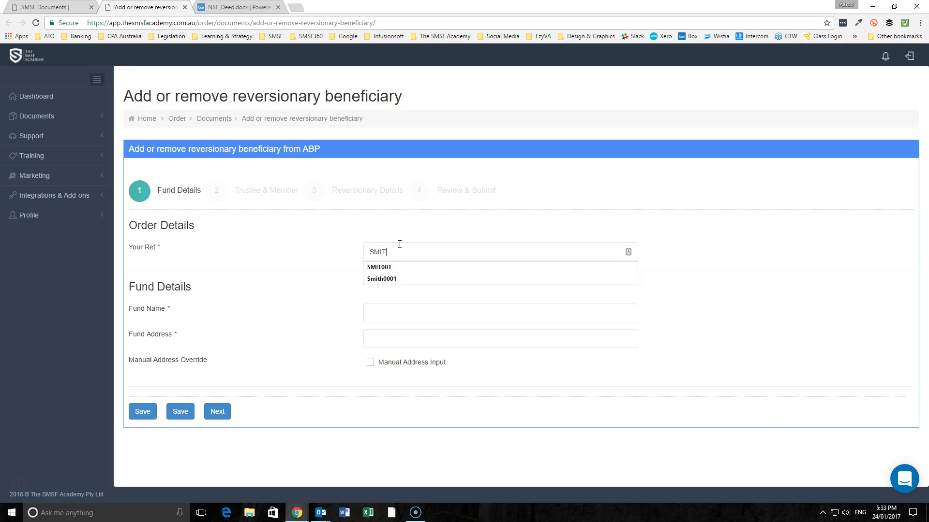
key(Down)
key(Return)
key(Tab)
text(SMith SMSF)
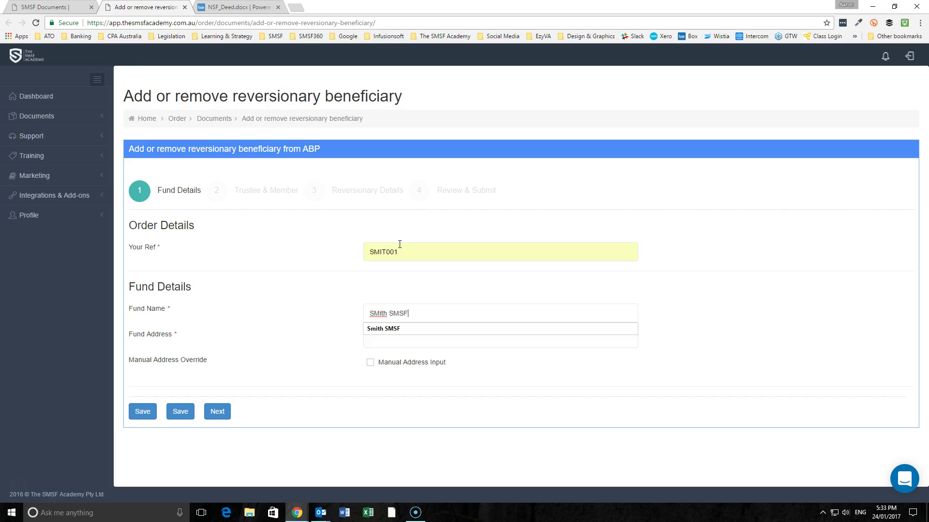
key(Down)
key(Return)
key(Tab)
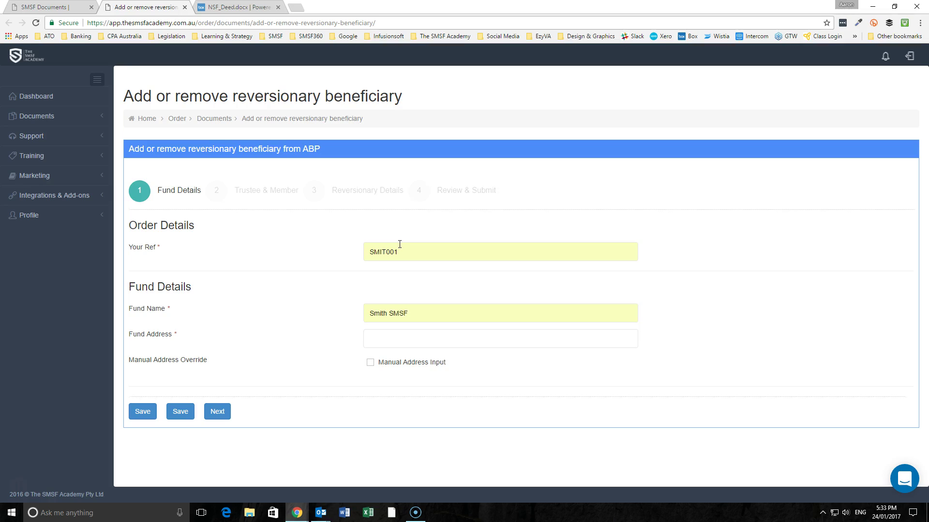
text(350 Collin Sts)
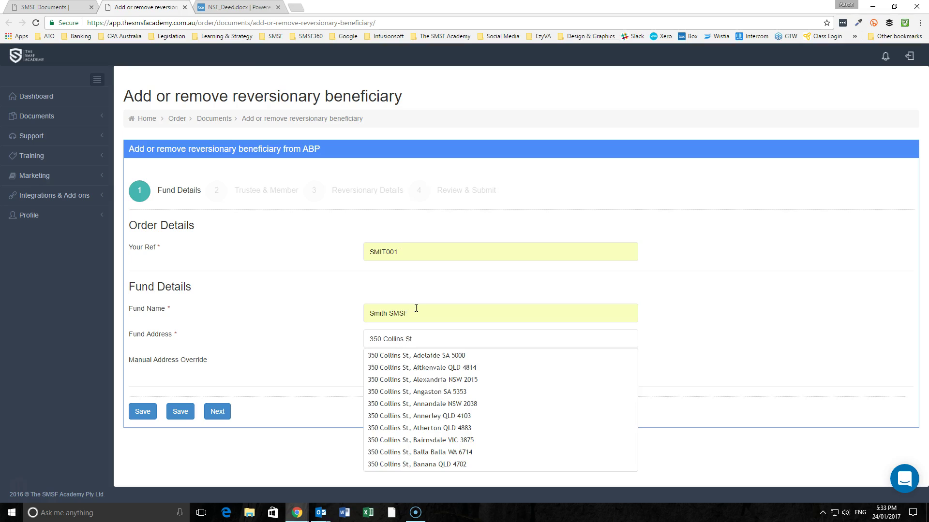
click(426, 356)
click(222, 414)
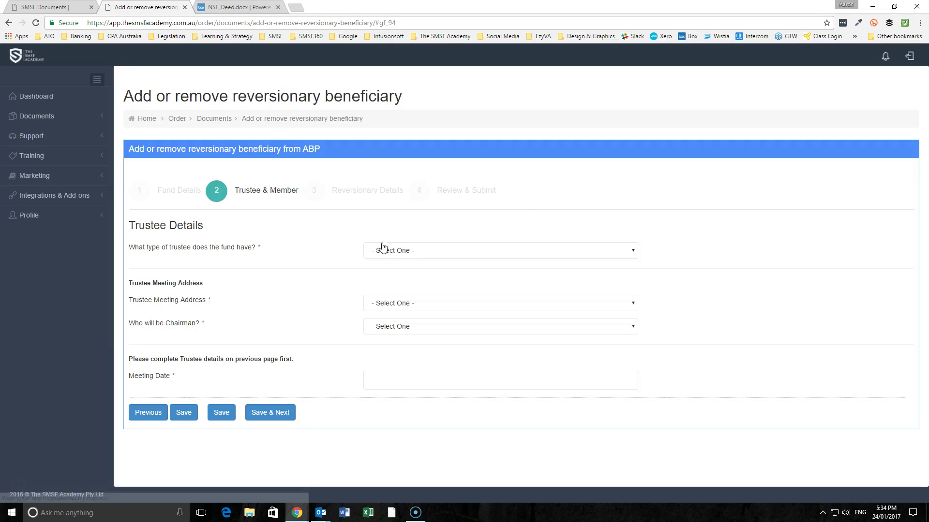
Set the fund to two individual trustees meeting at the fund address.
click(404, 253)
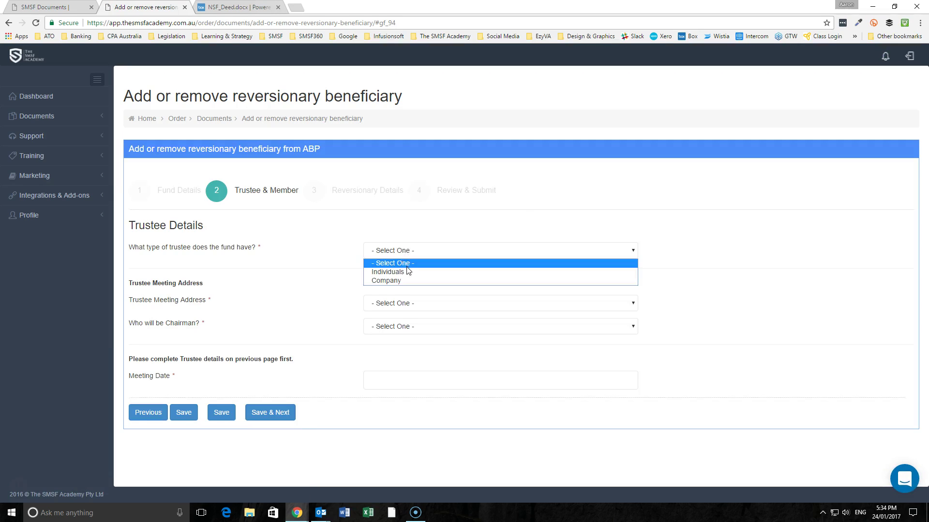
click(408, 272)
click(394, 276)
click(396, 298)
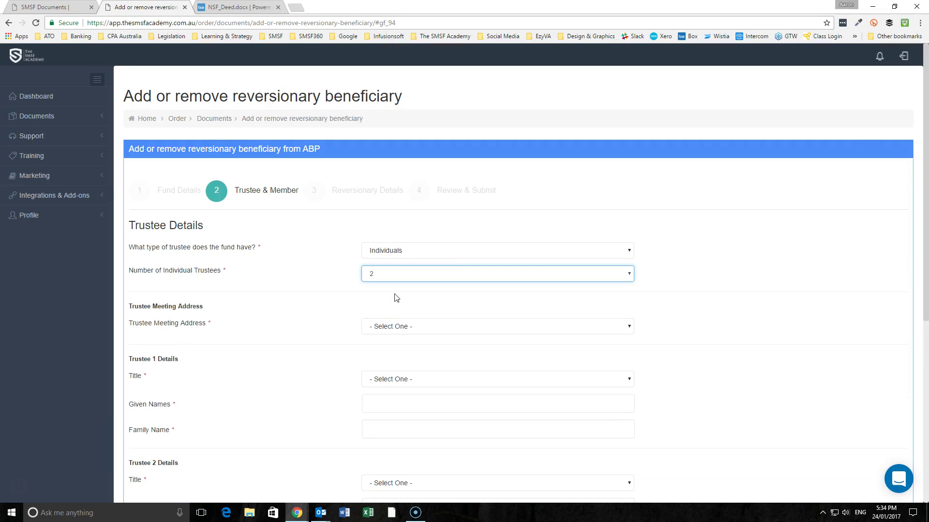
click(401, 329)
click(405, 347)
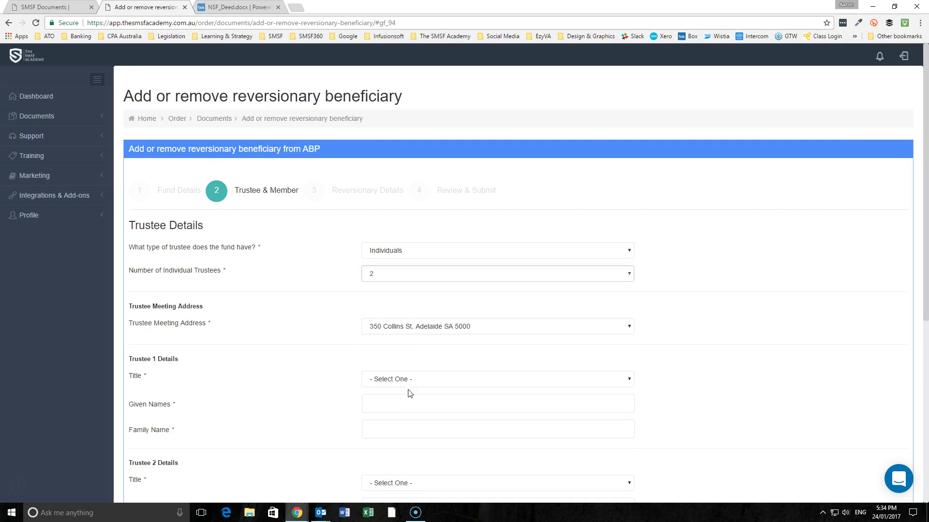
Enter the first trustee as Mr with the suggested given and family names.
click(408, 383)
click(405, 398)
click(400, 406)
key(Down)
key(Tab)
text(Sm)
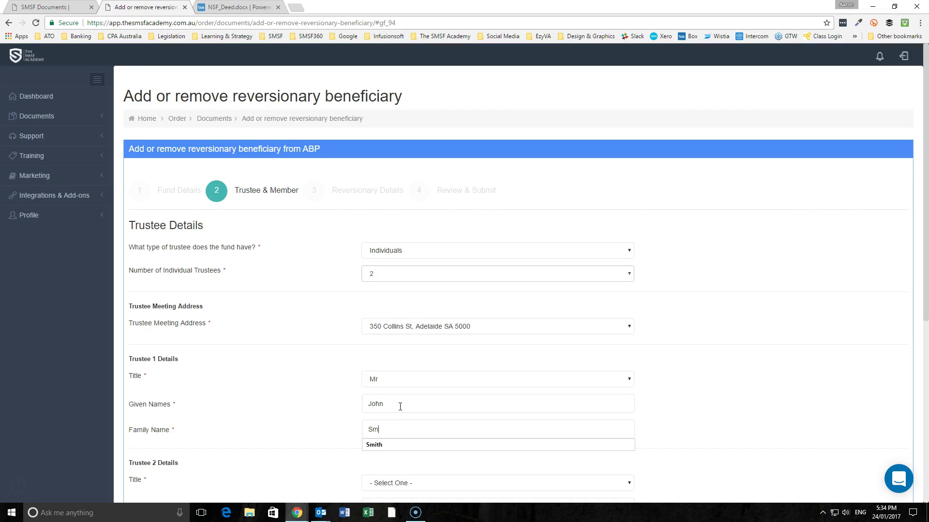
key(Down)
key(Return)
Enter the second trustee as Mrs with her given and family names.
scroll(400, 406, down, 3)
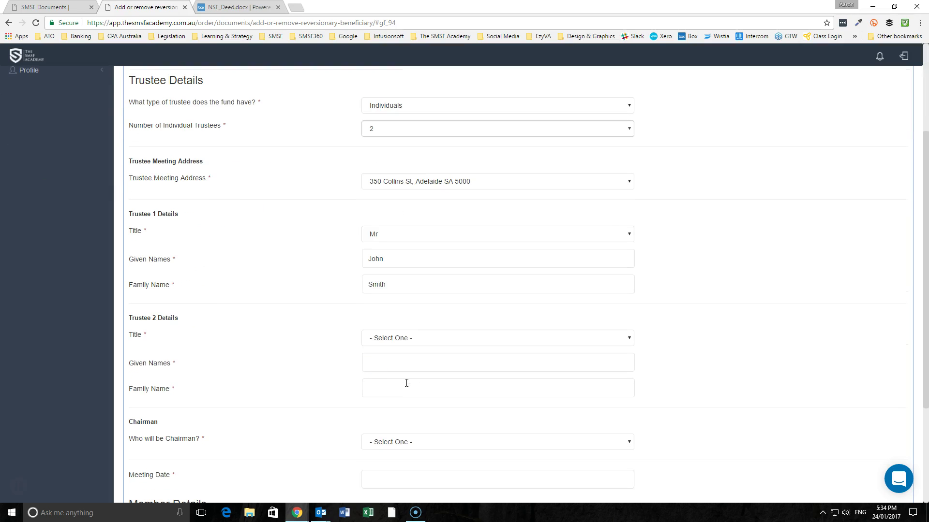
click(396, 342)
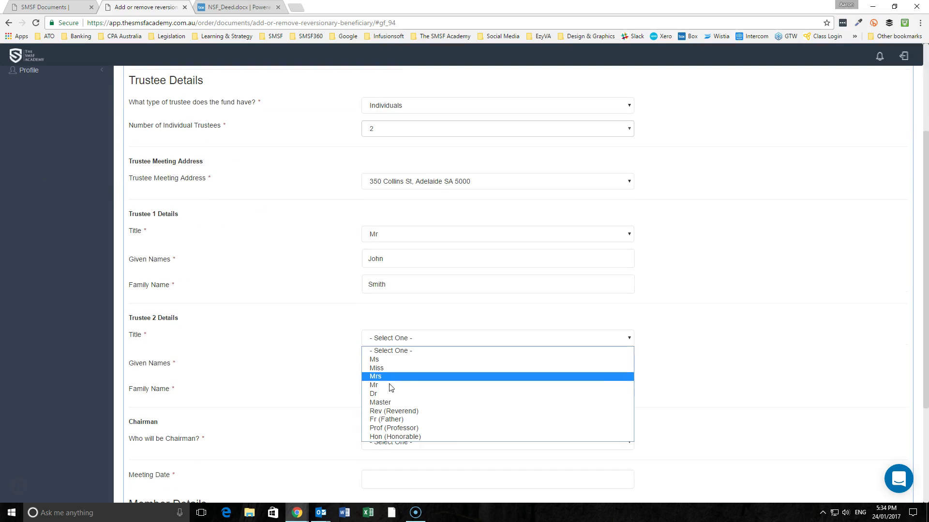
click(387, 375)
click(393, 362)
text(Jane)
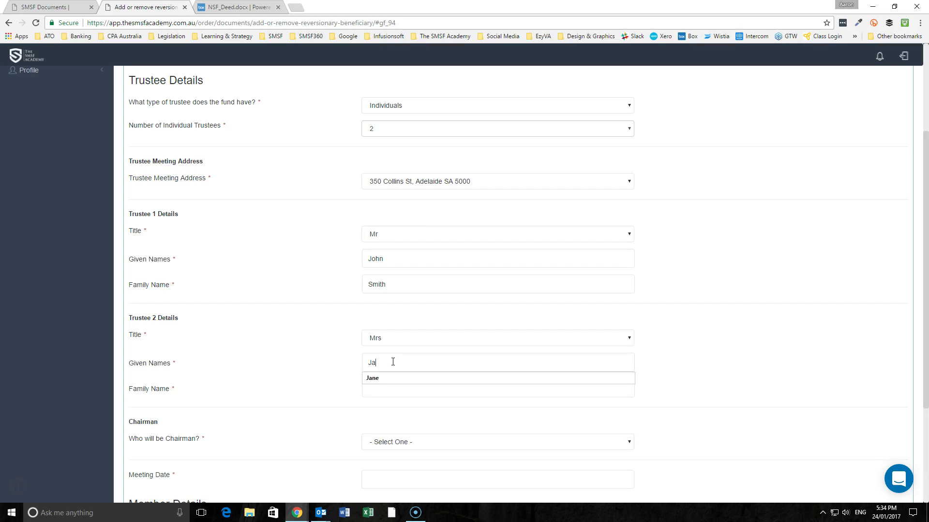
key(Tab)
text(Smith)
key(Tab)
Make the first trustee chairman and set the meeting date to 18/01/2017.
scroll(392, 360, down, 1)
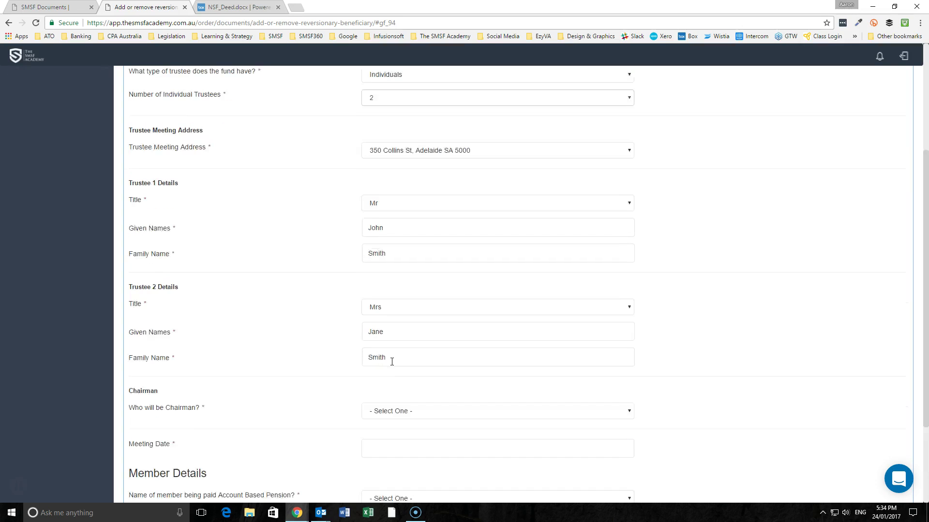
click(422, 392)
click(419, 418)
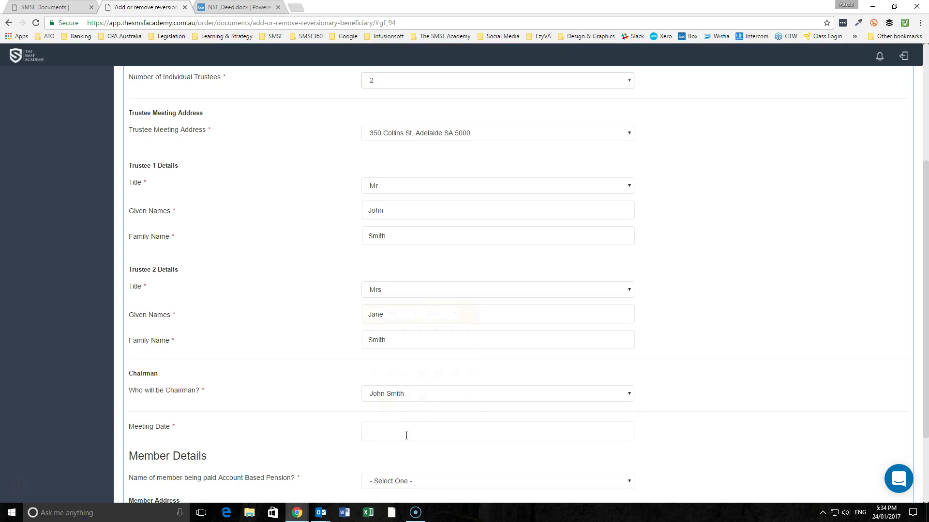
click(406, 434)
click(396, 386)
Choose the first trustee as pension member with member address Other address.
scroll(400, 377, down, 2)
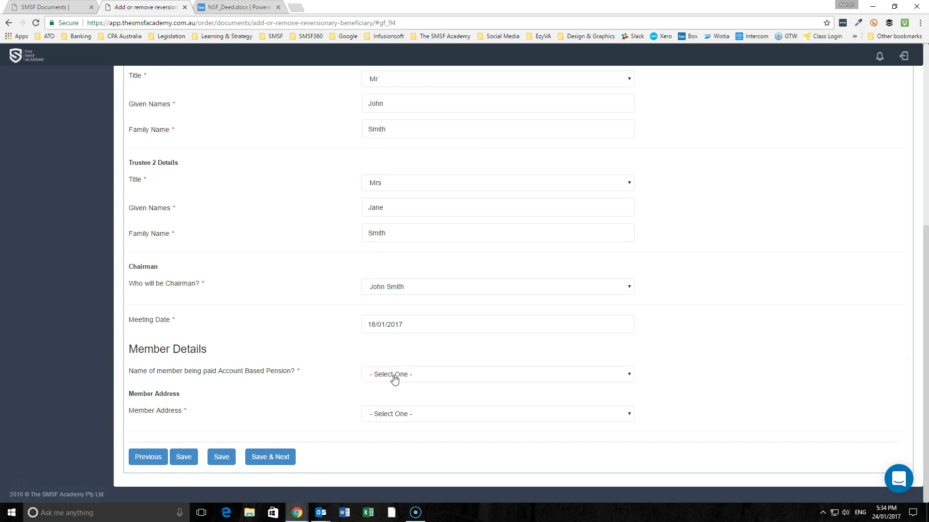
click(394, 379)
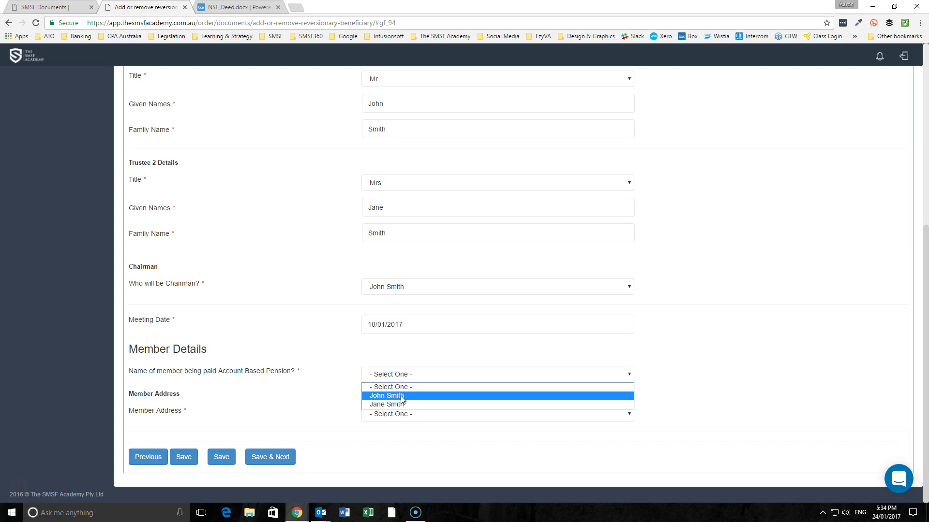
click(401, 398)
click(401, 414)
click(401, 444)
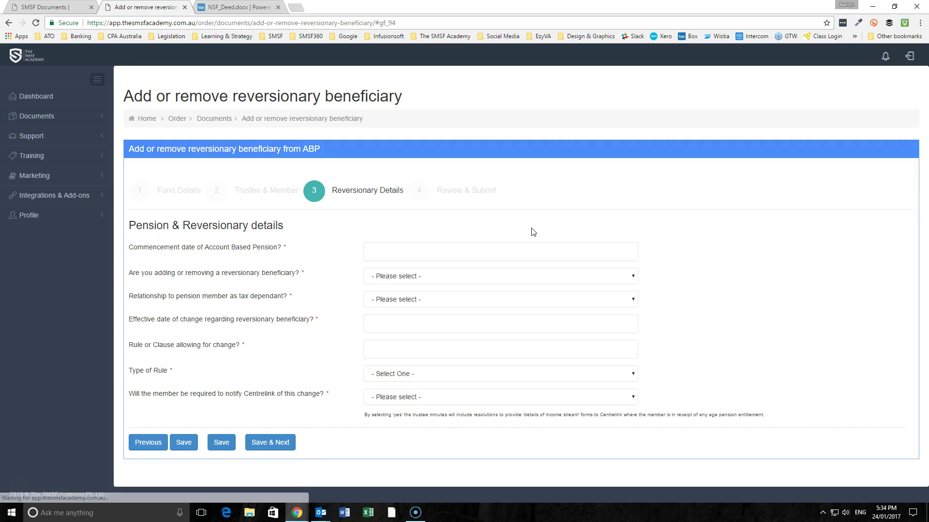
Set pension commencement date 01/07/2015 and choose Removing as the beneficiary change.
click(402, 251)
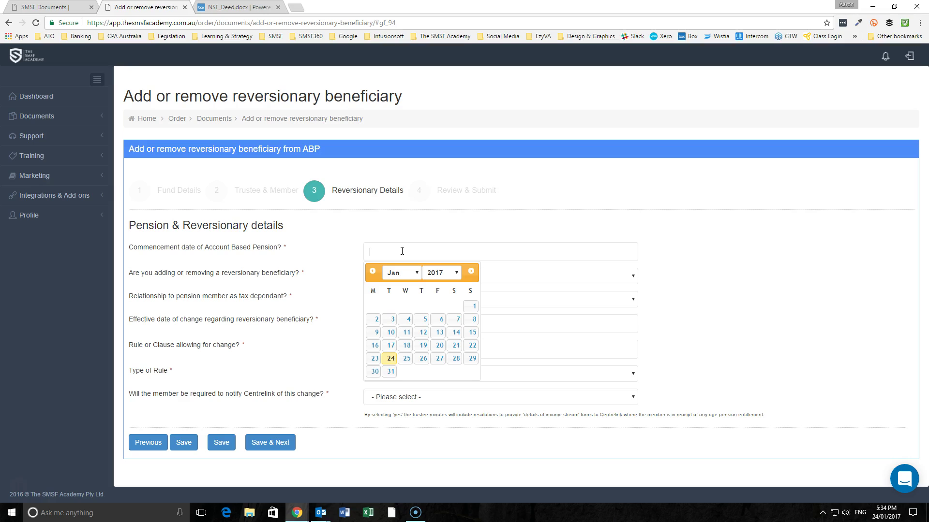
text(01/07/2015)
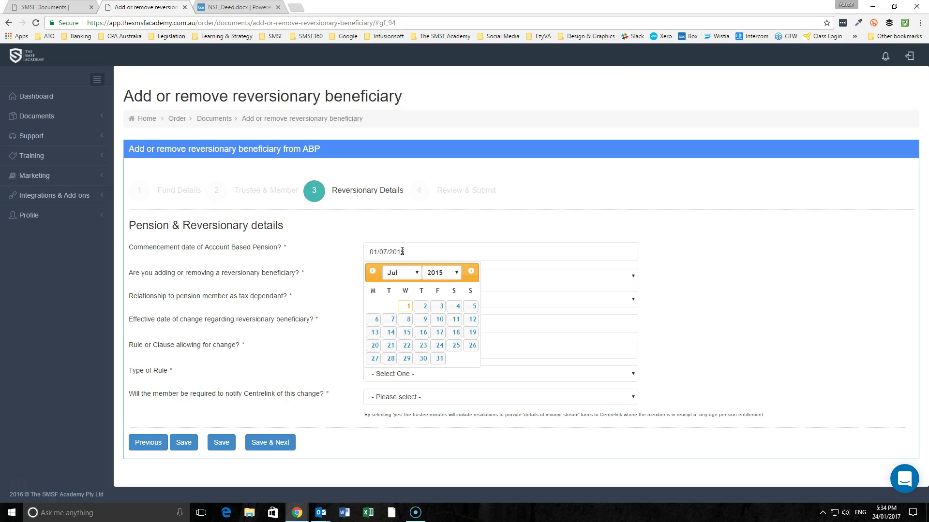
key(Return)
click(413, 278)
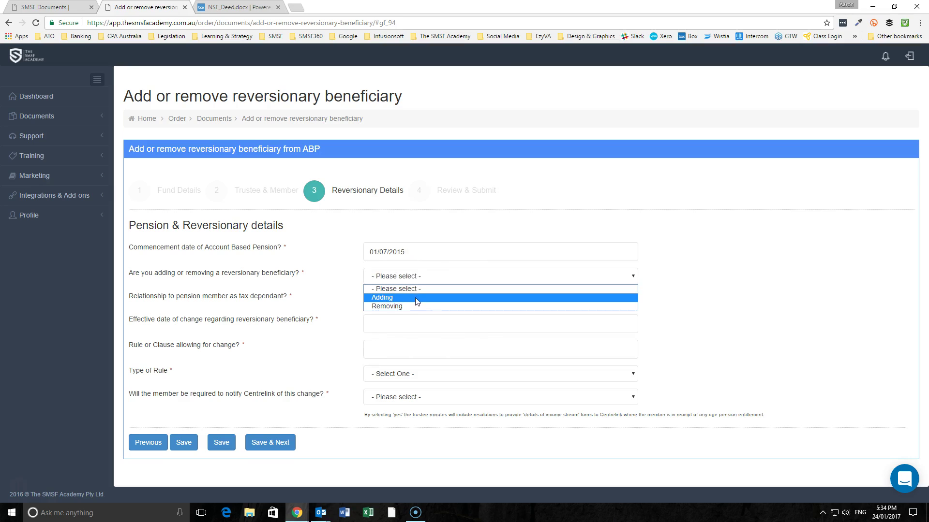
click(414, 298)
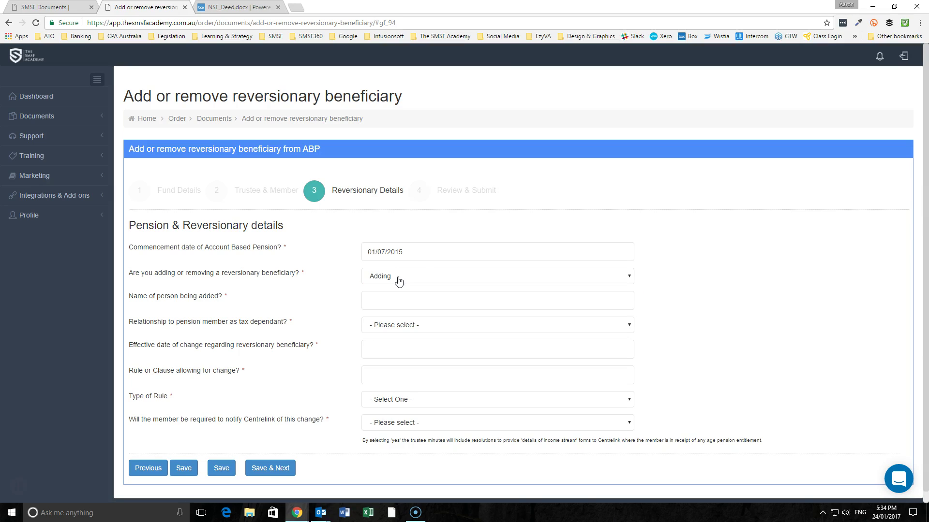
click(398, 279)
click(404, 307)
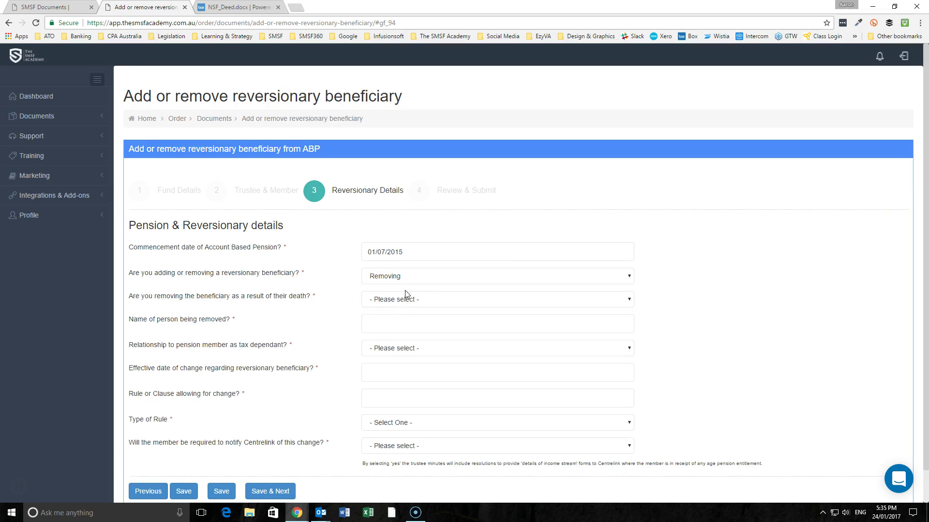
click(406, 300)
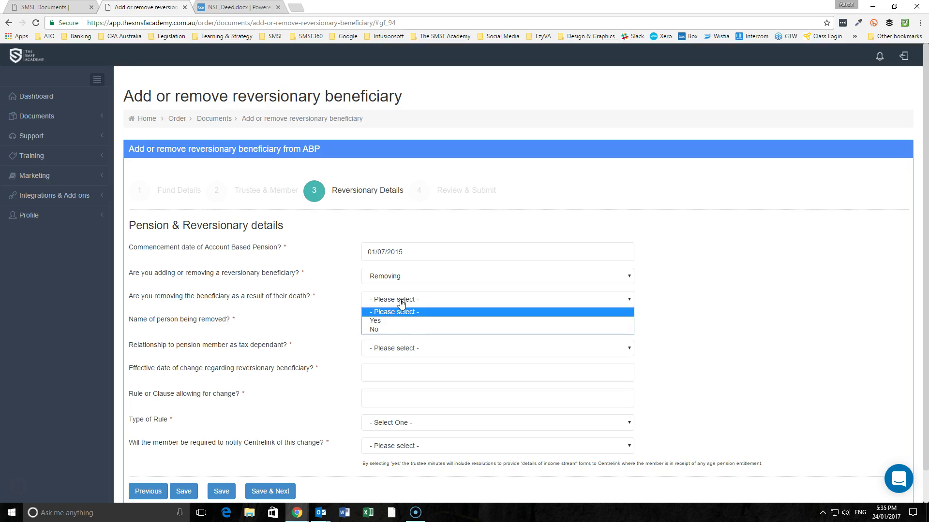
Answer Yes to the removal-by-death question, then switch the change back to Adding.
click(400, 303)
click(398, 302)
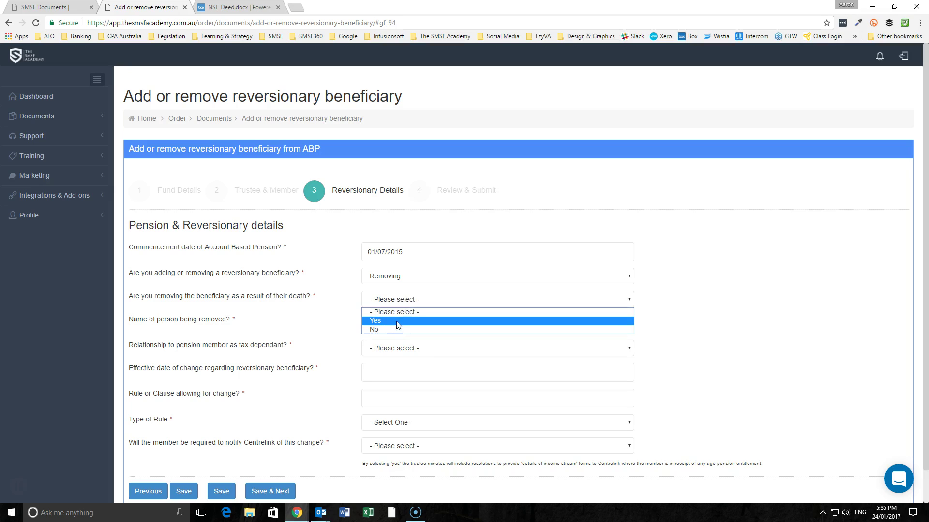
click(398, 321)
click(387, 276)
click(393, 296)
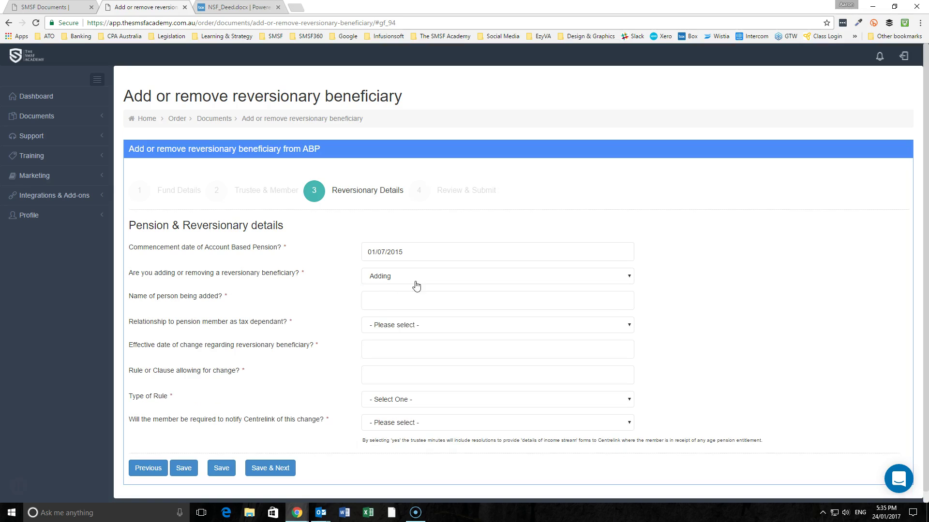
Enter the added beneficiary's name as the member's Spouse, effective 01/01/2017.
click(423, 296)
text(Jane)
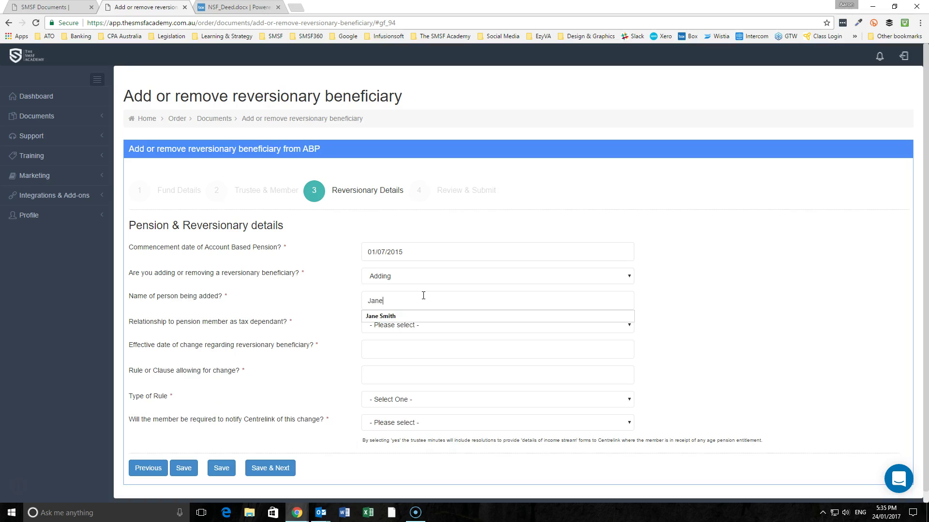
text( Smith)
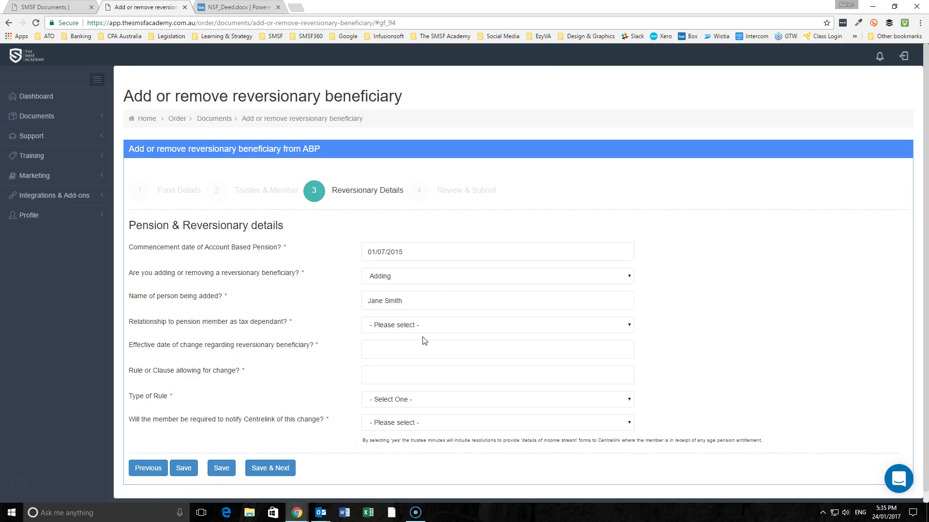
click(411, 327)
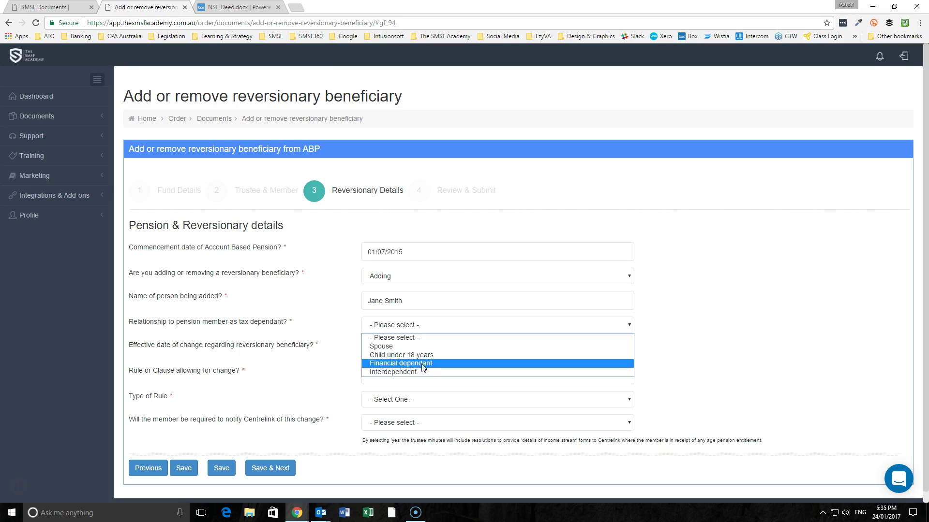
click(423, 346)
click(389, 348)
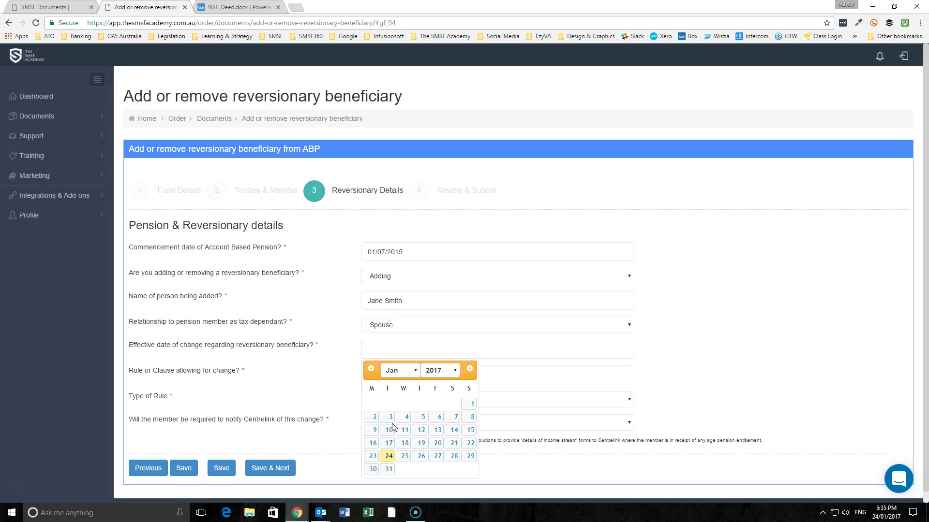
click(472, 405)
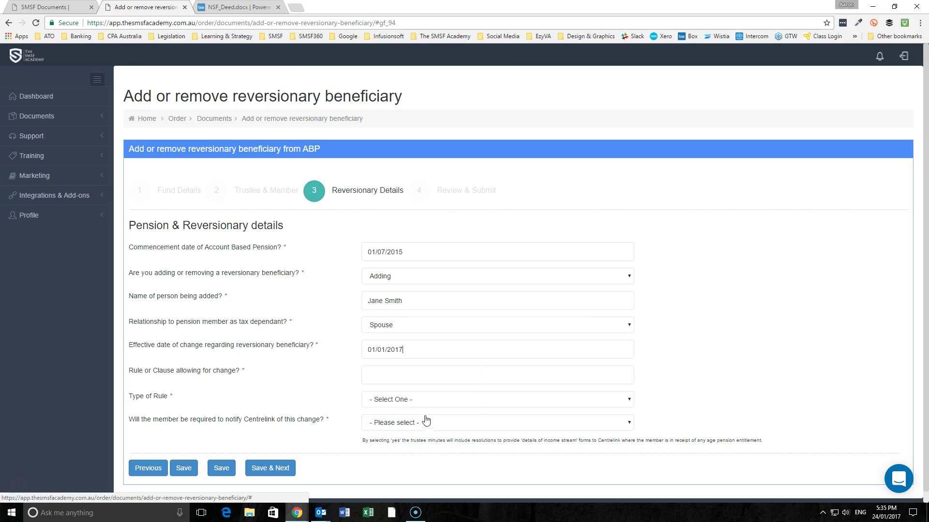
Cite rule 25.8 with type Rule and check the clause in the deed.
click(385, 372)
text(25.8a)
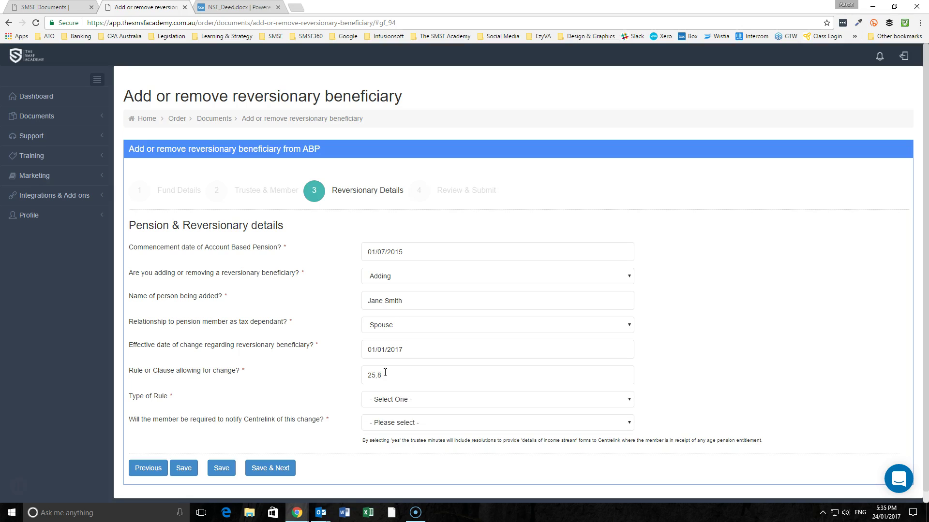
key(Tab)
key(r)
click(259, 7)
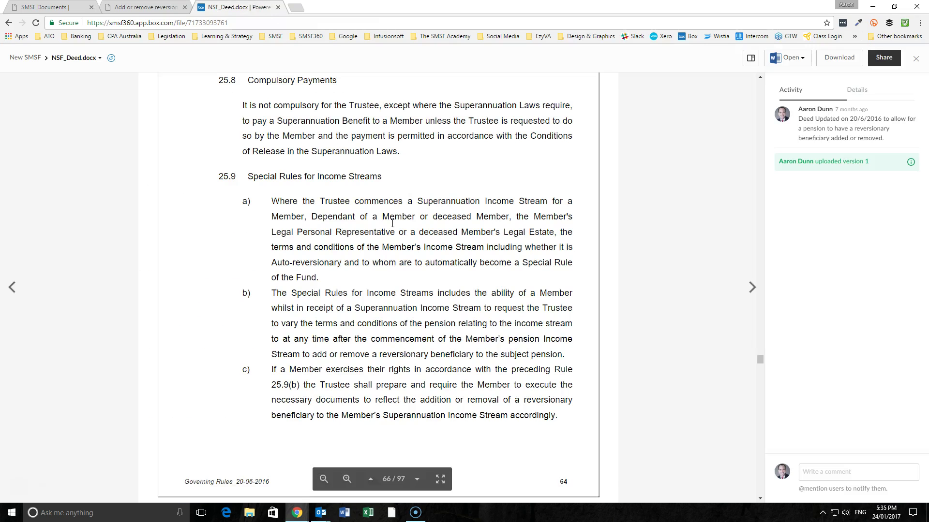
key(ctrl+shift+Tab)
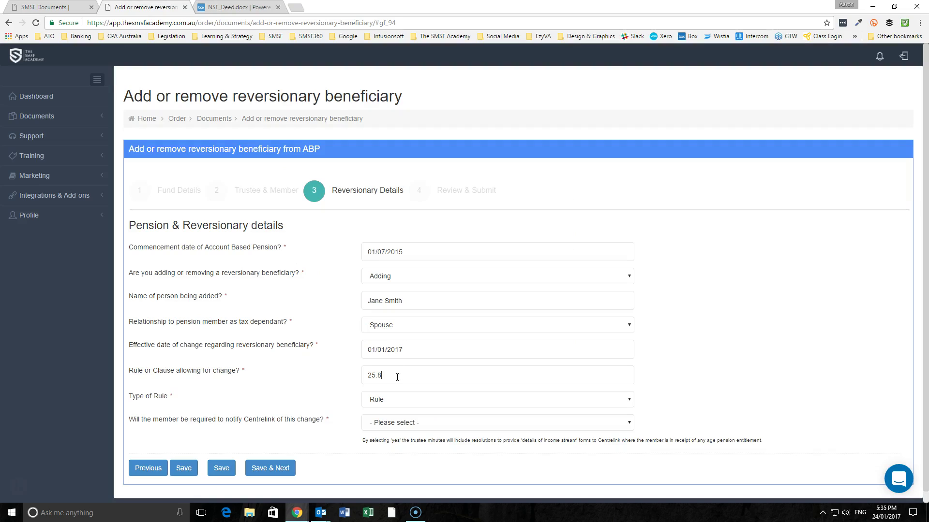
Correct the rule reference to 25.9, answer No to Centrelink notification, and save.
key(BackSpace)
text(9)
click(387, 427)
click(396, 452)
click(279, 468)
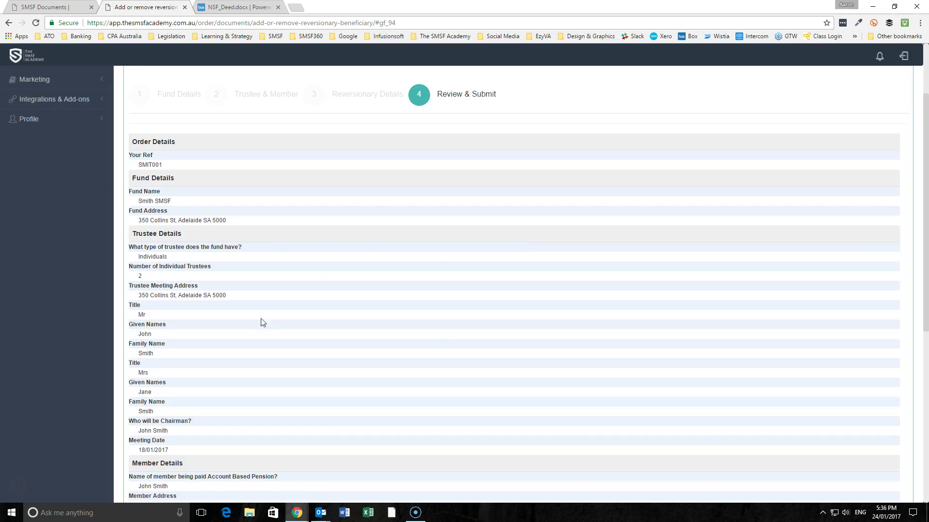
Review the order summary and submit the reversionary beneficiary order.
scroll(290, 248, down, 2)
scroll(290, 248, down, 5)
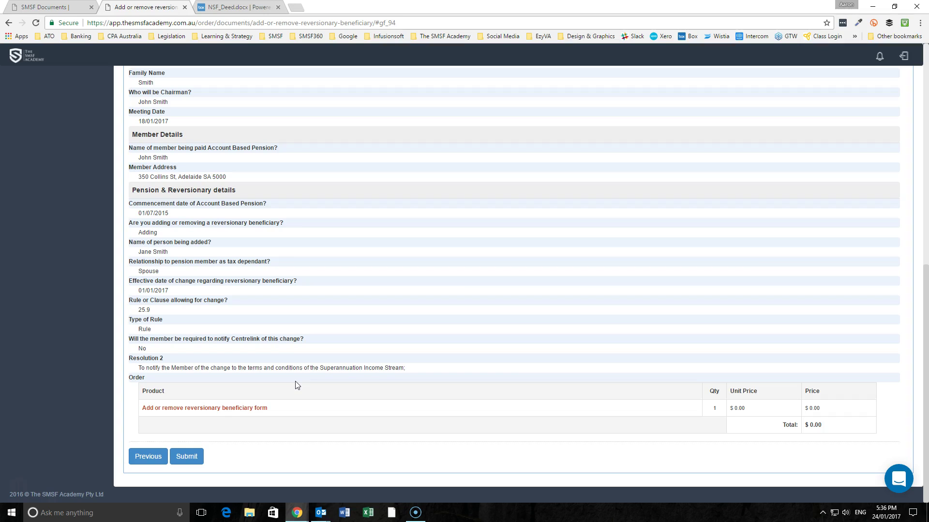
click(191, 461)
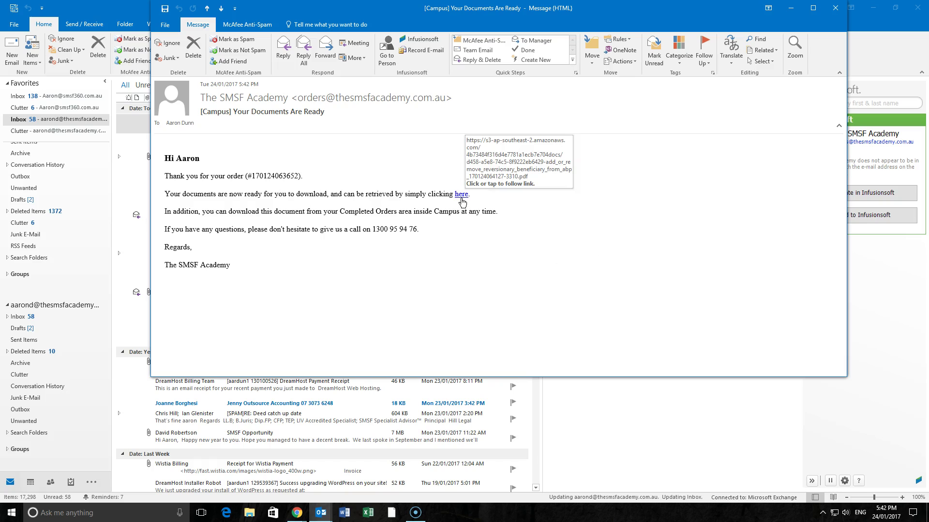
Follow the 'Your Documents Are Ready' email link to open the generated PDF.
click(462, 196)
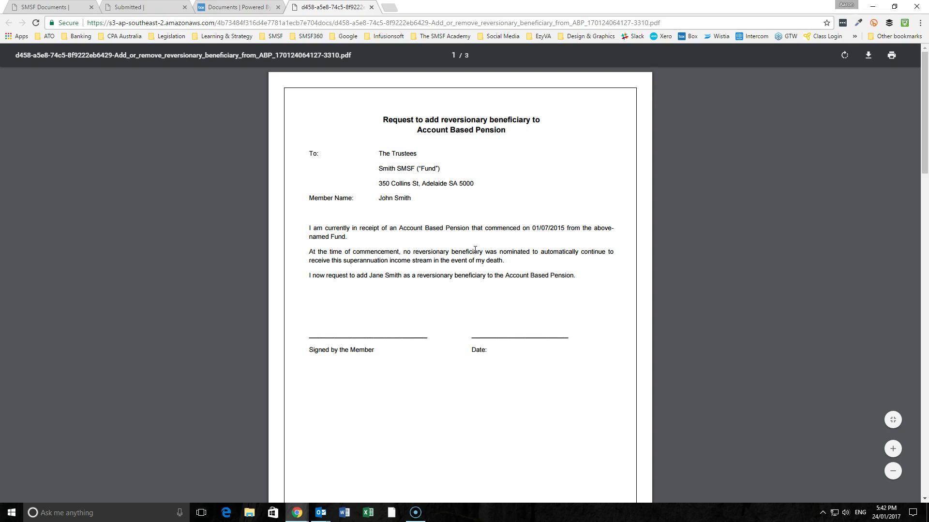
Scroll through the PDF's member request and trustee minutes to the final Trustee Notification to Member page.
scroll(439, 244, down, 14)
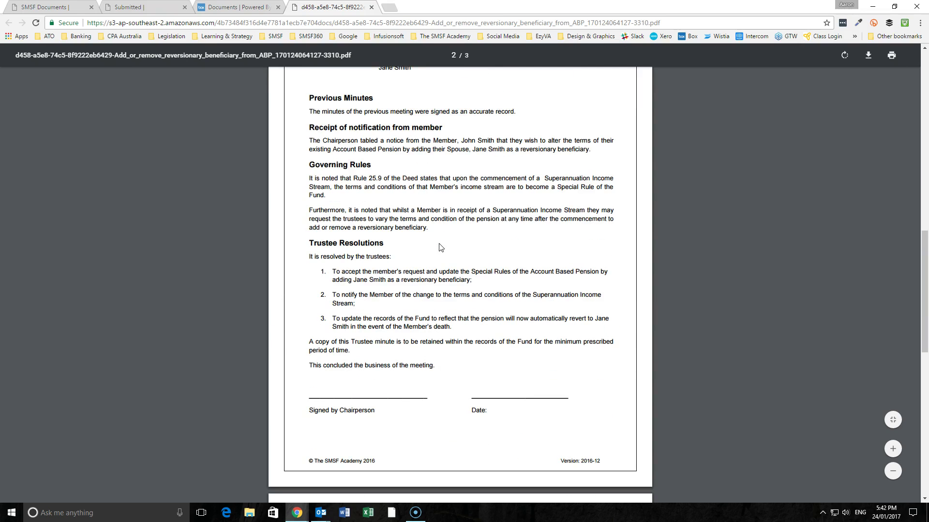
scroll(447, 190, up, 3)
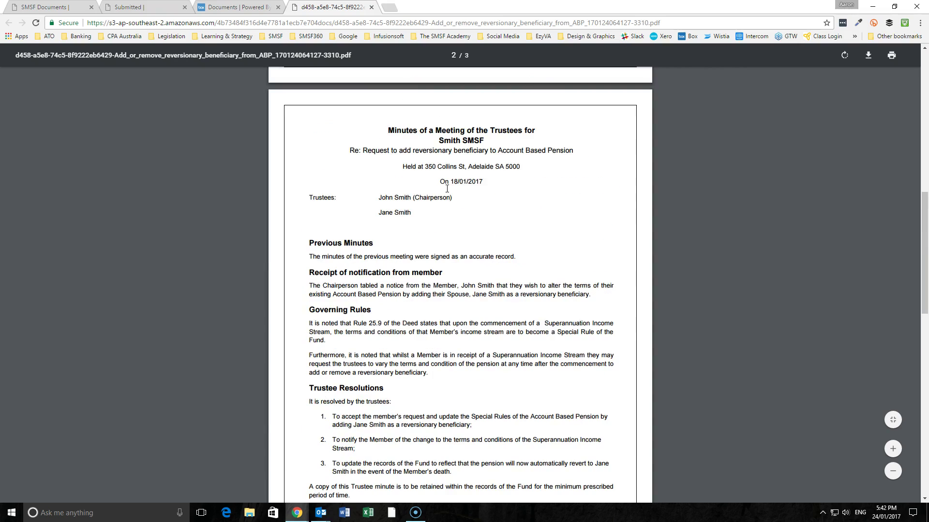
scroll(447, 189, down, 3)
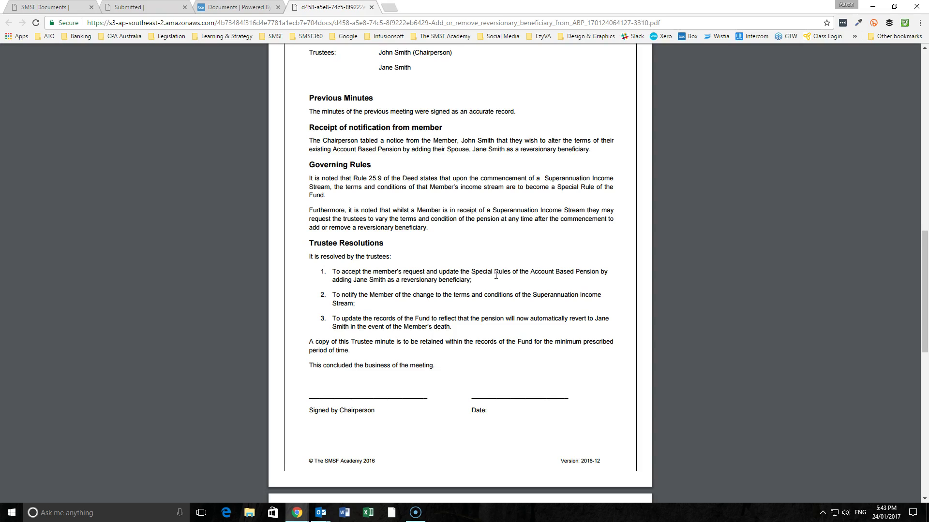
scroll(497, 274, down, 6)
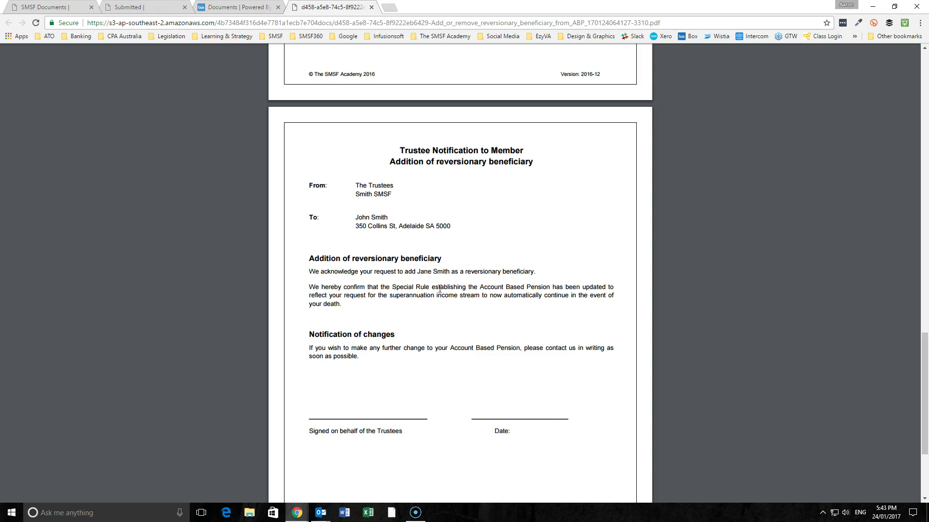
scroll(425, 309, down, 3)
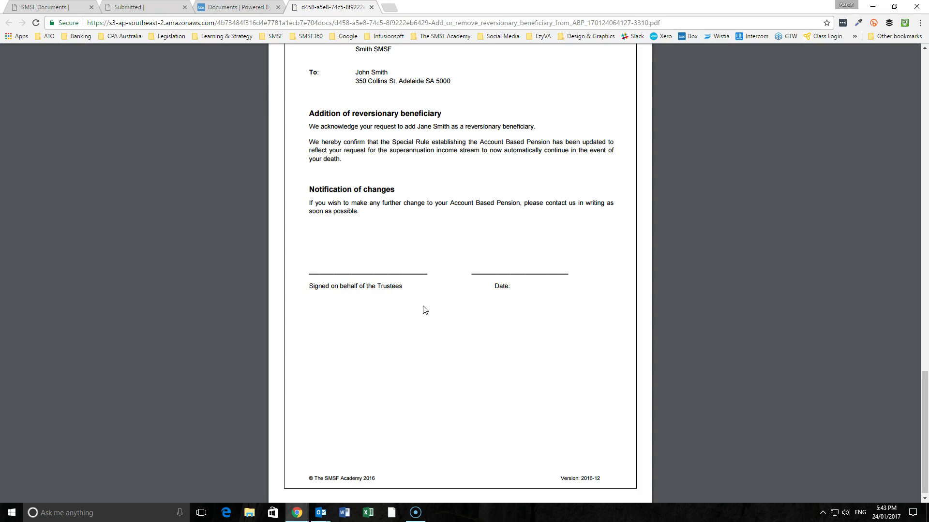
scroll(425, 310, down, 1)
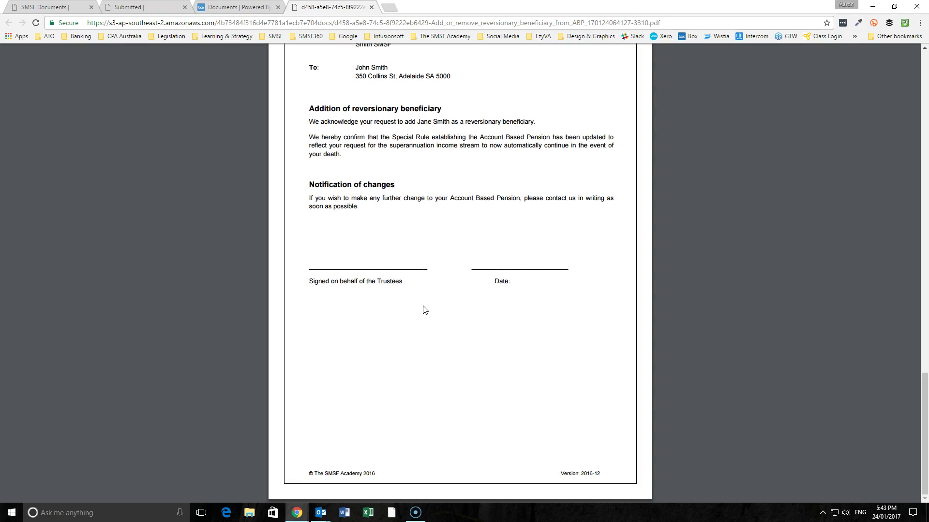